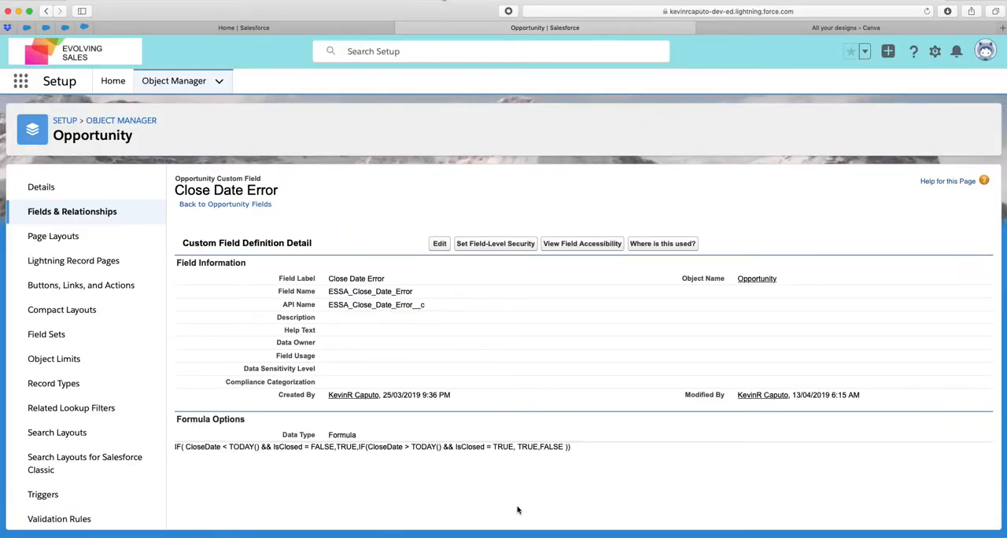
Open the ASU Foundation opportunity from the home page's open nonprofit opportunities and start editing its Lightning record page
left_click(256, 28)
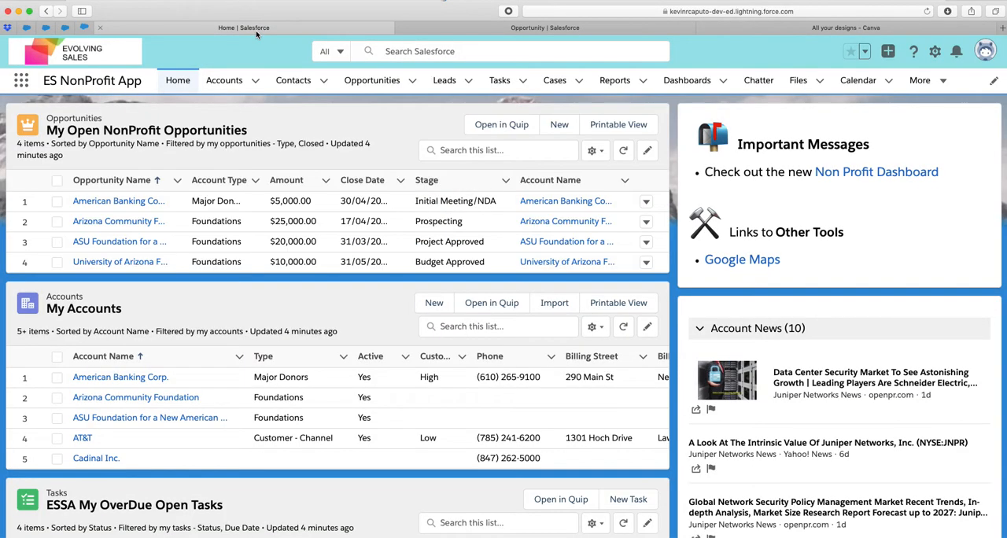
left_click(104, 243)
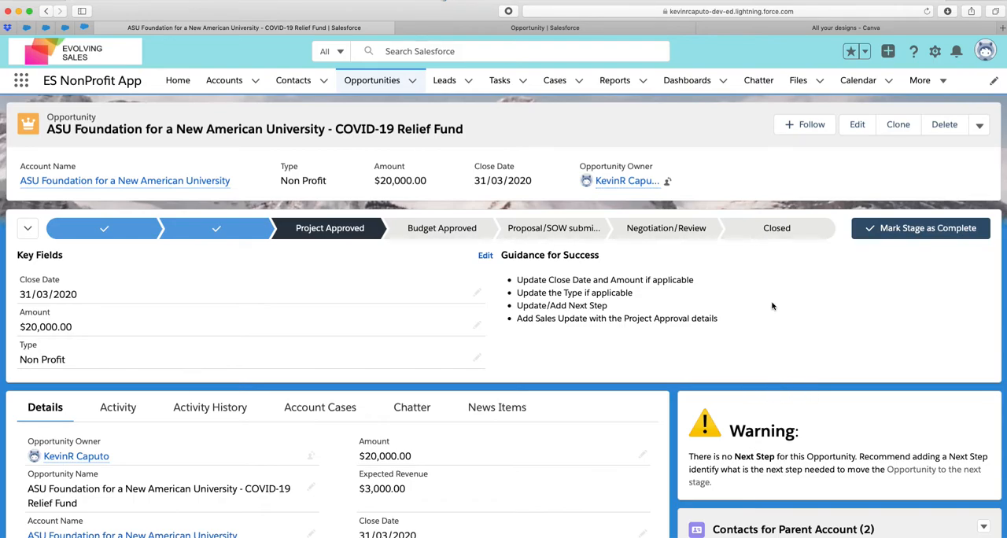
left_click(935, 52)
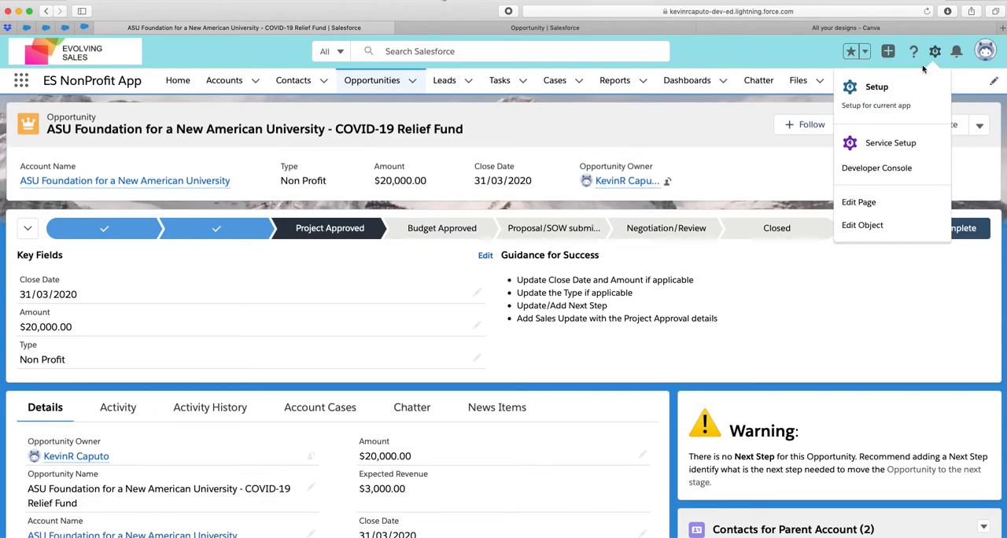
left_click(859, 202)
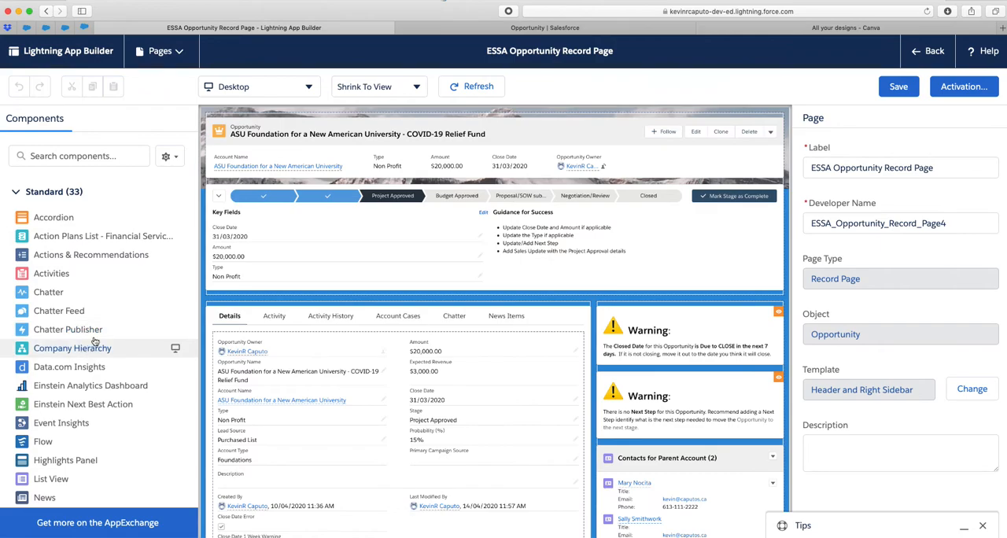
Add a Rich Text component above the existing warnings, containing "Close Date < Today" and "Update the Close Date making it a date in the future."
scroll(102, 315, "down", 3)
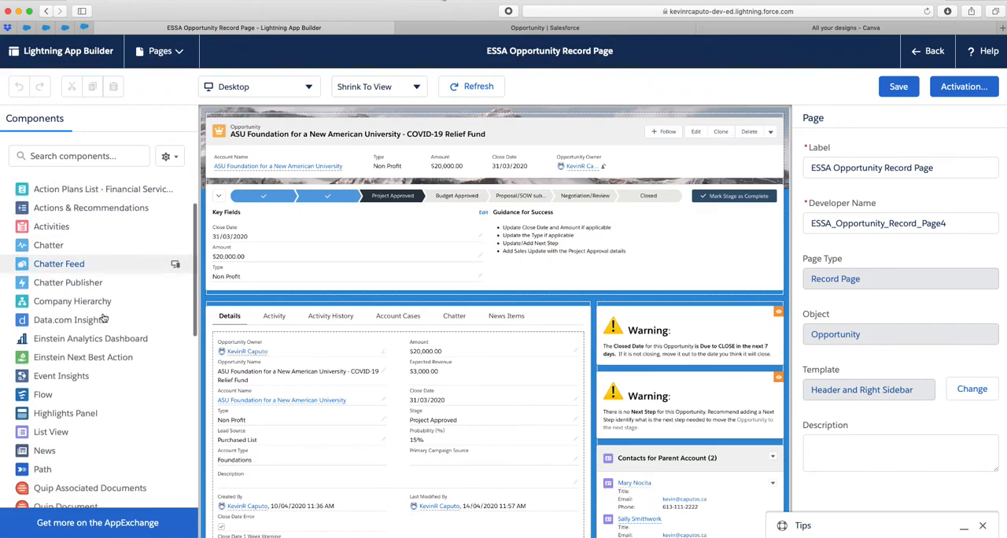
scroll(103, 317, "down", 2)
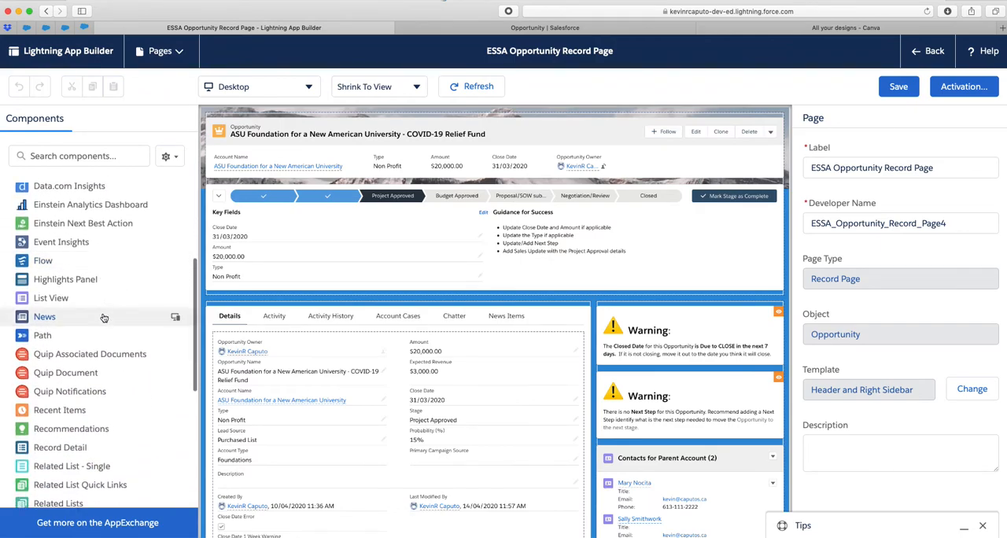
scroll(103, 318, "down", 2)
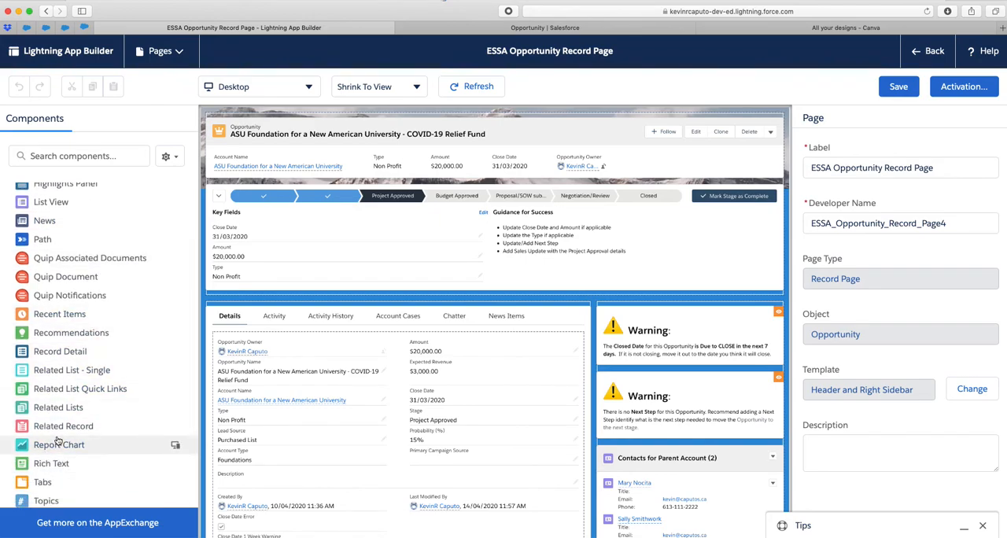
left_click_drag(44, 465, 610, 308)
left_click(847, 292)
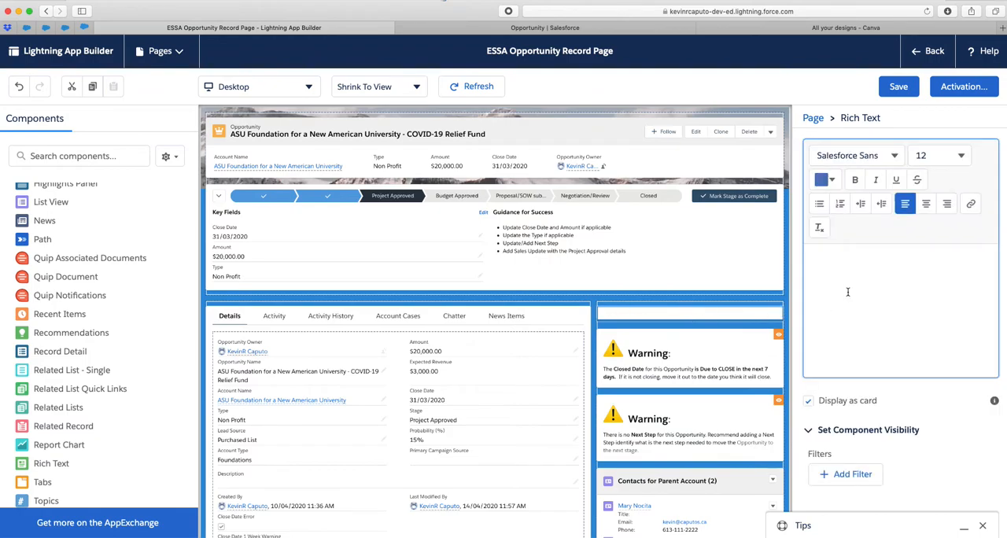
type("Close Date < Today Update the Close Date making it a date in the future.")
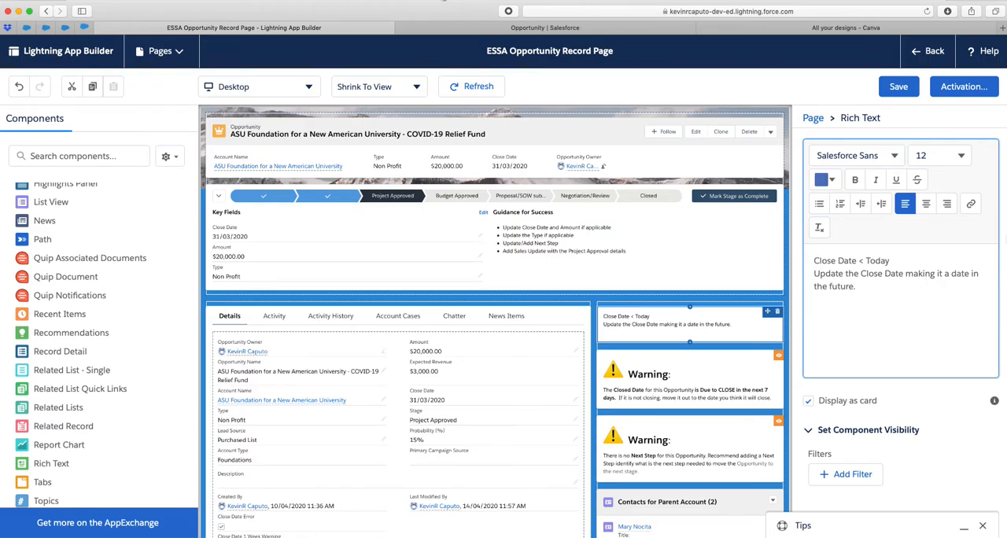
Copy "stop image.png" from the ES Sales App folder in Finder and paste it before "Close Date < Today" in the Rich Text component
left_click_drag(638, 142, 510, 86)
right_click(583, 216)
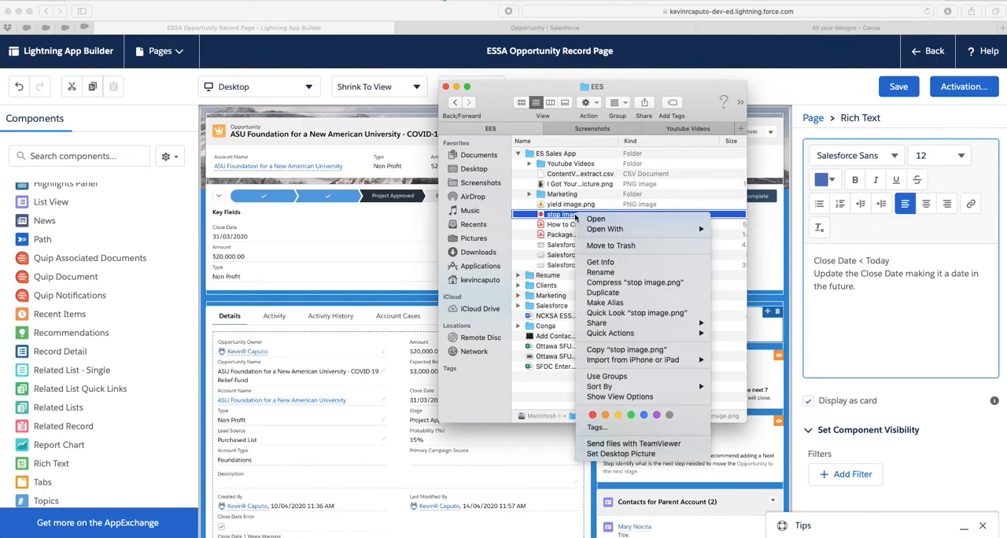
left_click(598, 349)
left_click(810, 260)
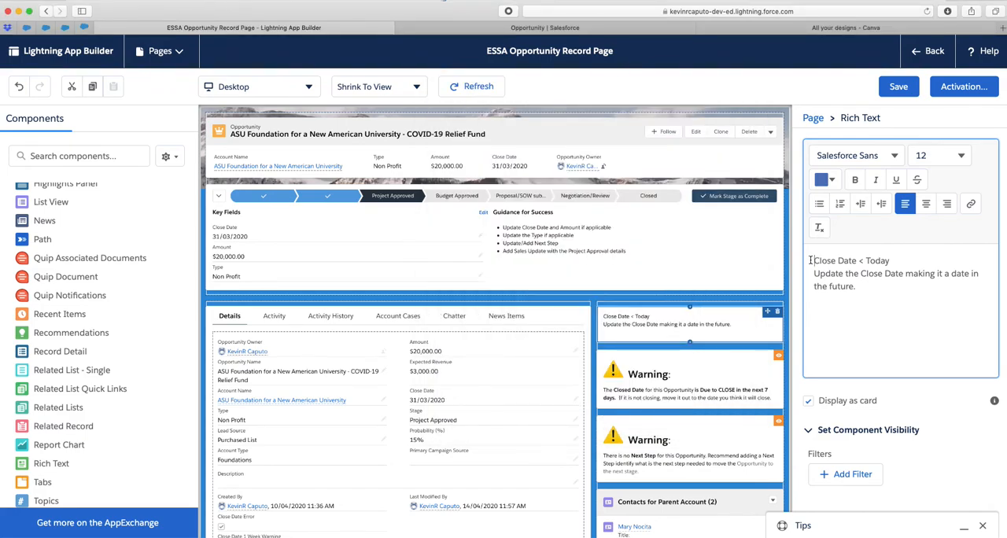
key("super+v")
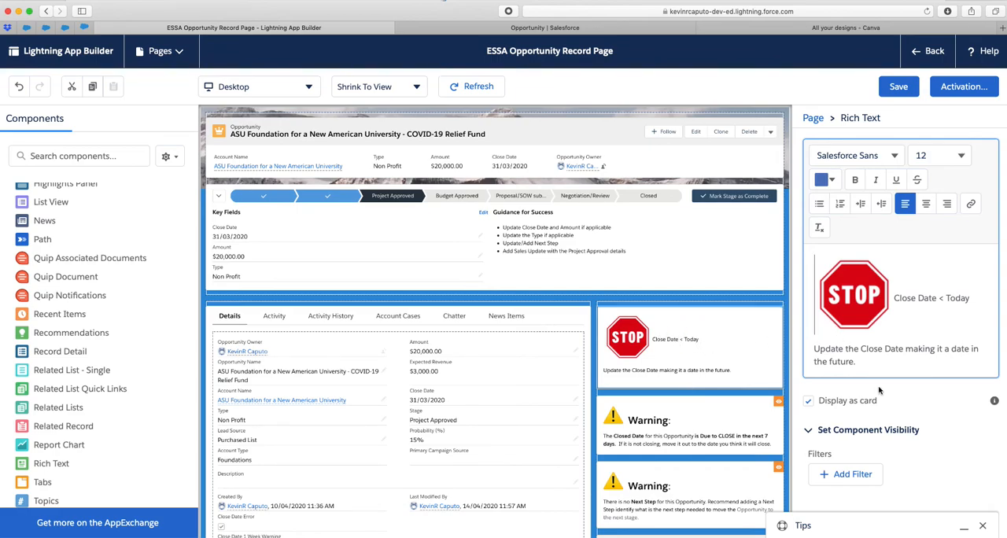
Add a visibility filter to the Rich Text component so it shows when the record field Close Date Error equals True
left_click(847, 477)
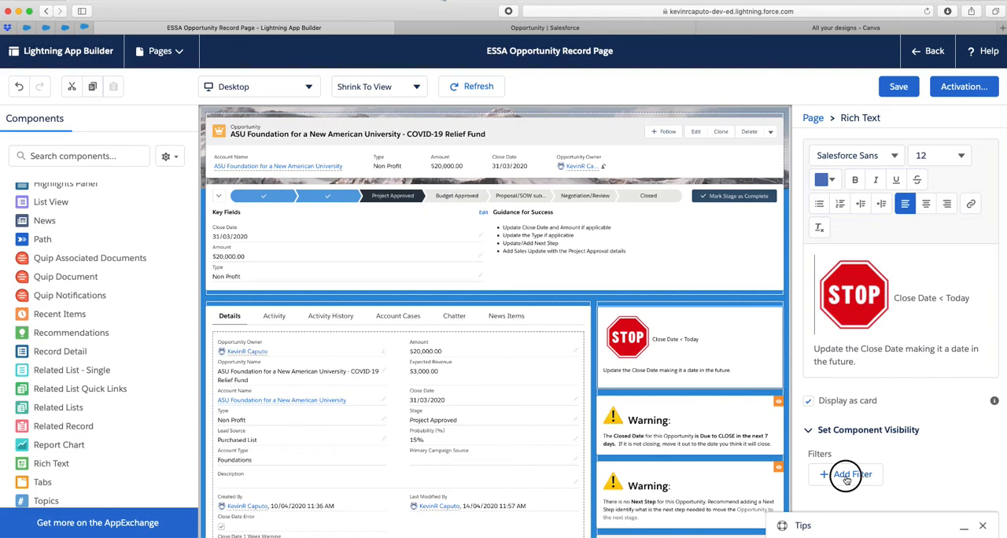
left_click(661, 419)
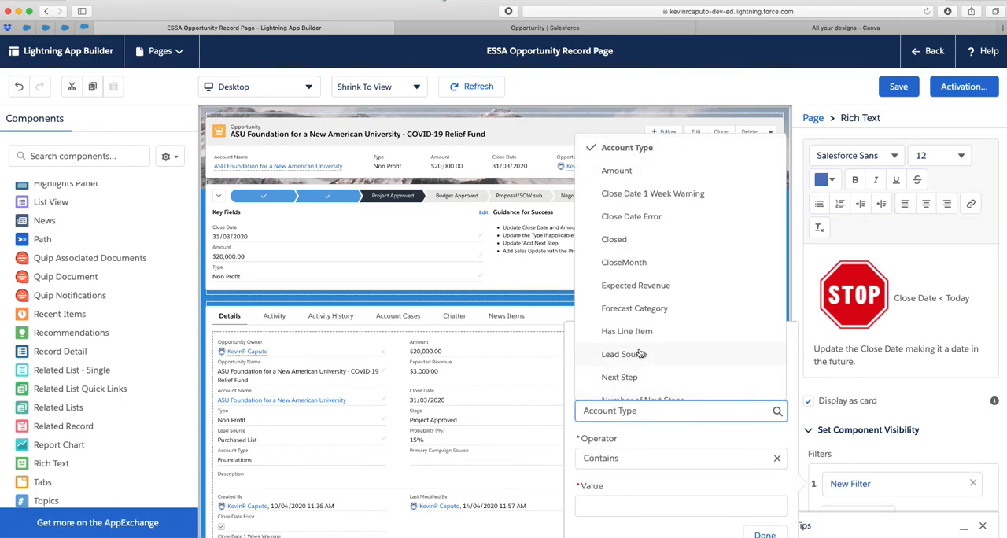
left_click(640, 217)
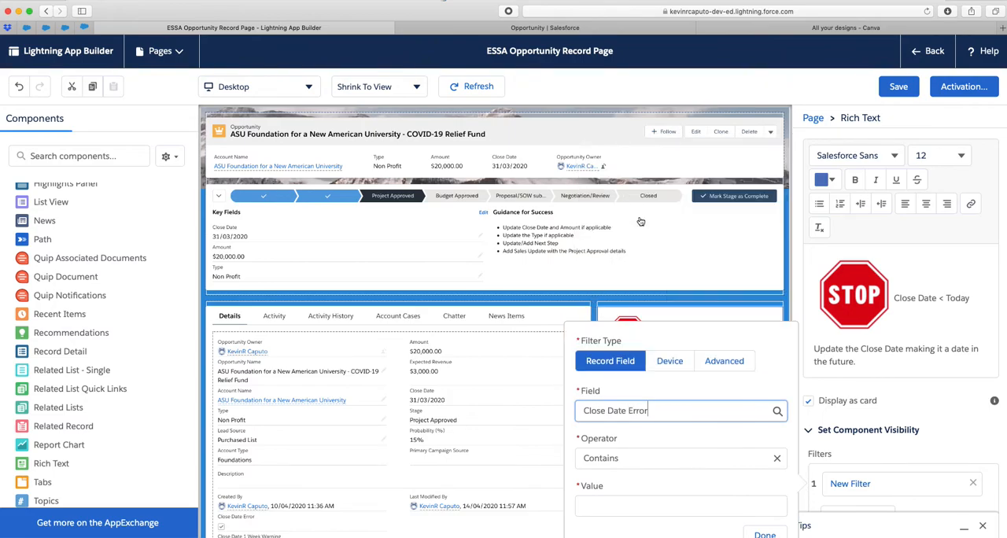
left_click(616, 508)
left_click(627, 463)
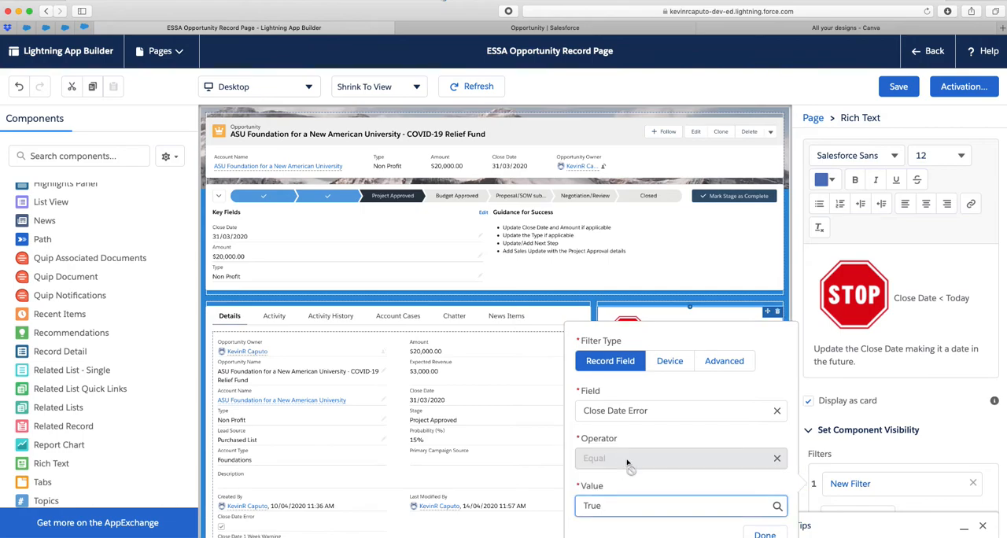
left_click(762, 535)
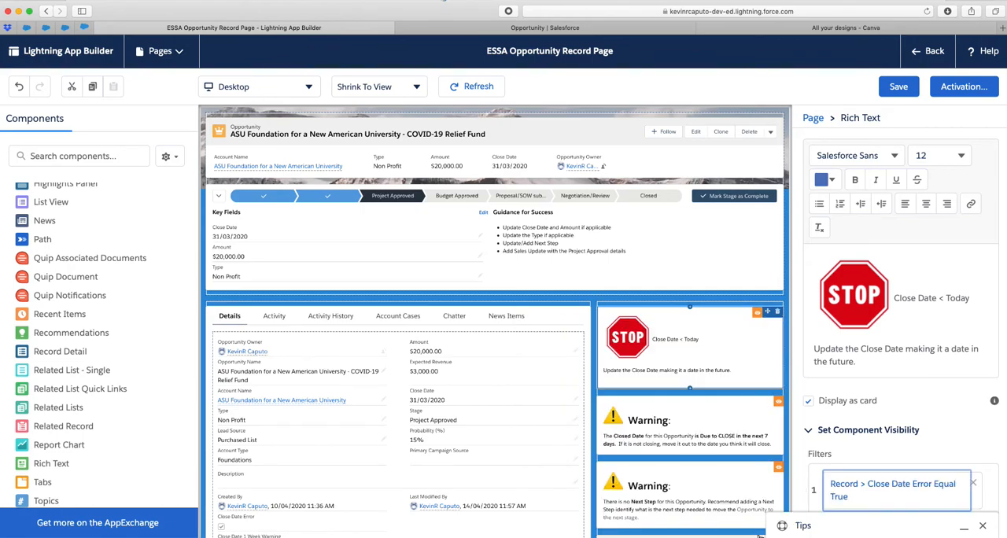
scroll(854, 400, "down", 2)
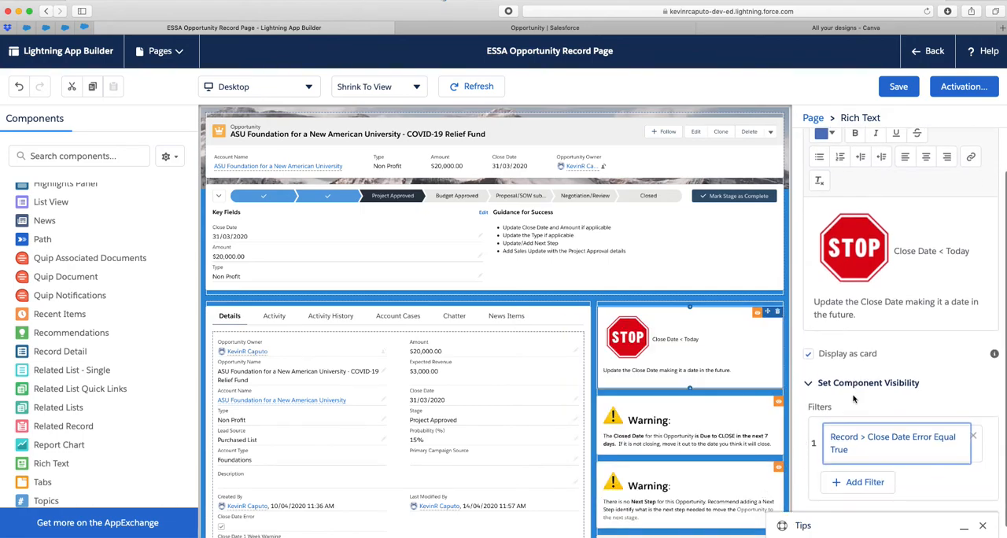
scroll(854, 400, "up", 2)
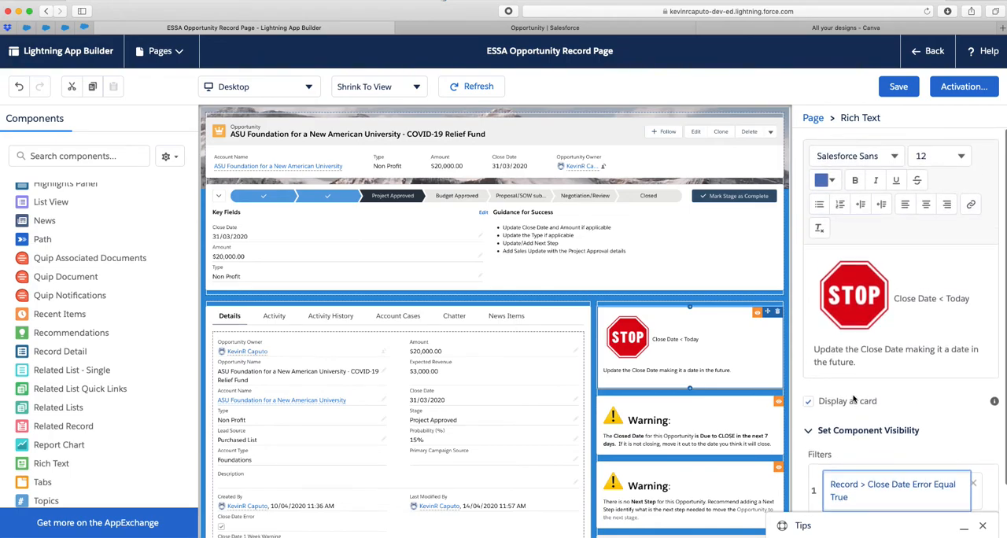
scroll(854, 400, "down", 2)
Save the record page and return to the ASU Foundation opportunity to check the stop message
left_click(905, 92)
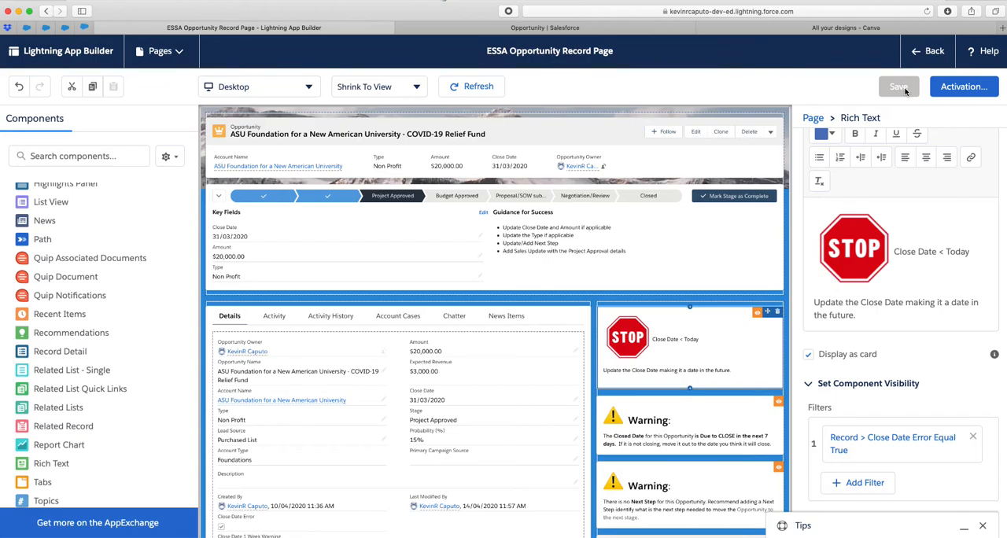
left_click(931, 54)
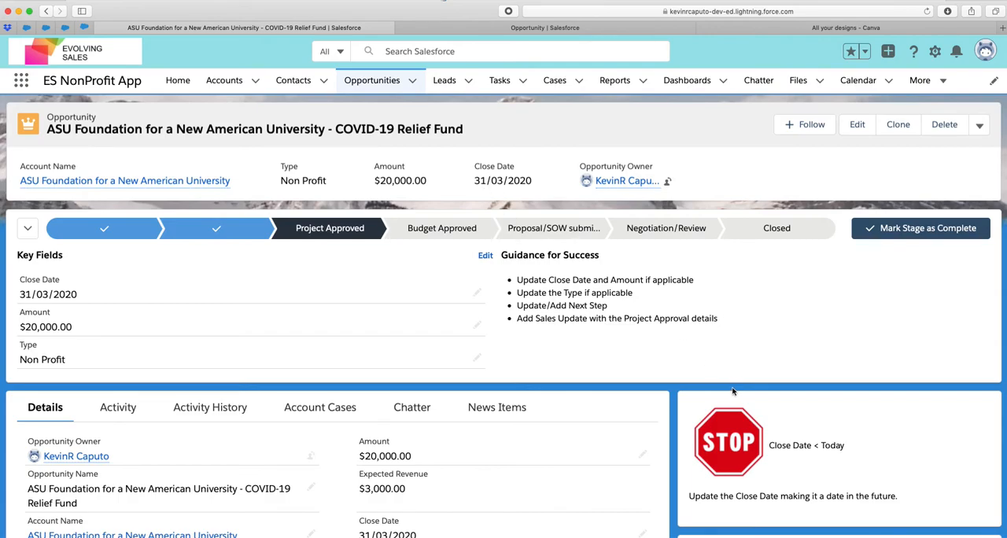
scroll(788, 446, "down", 2)
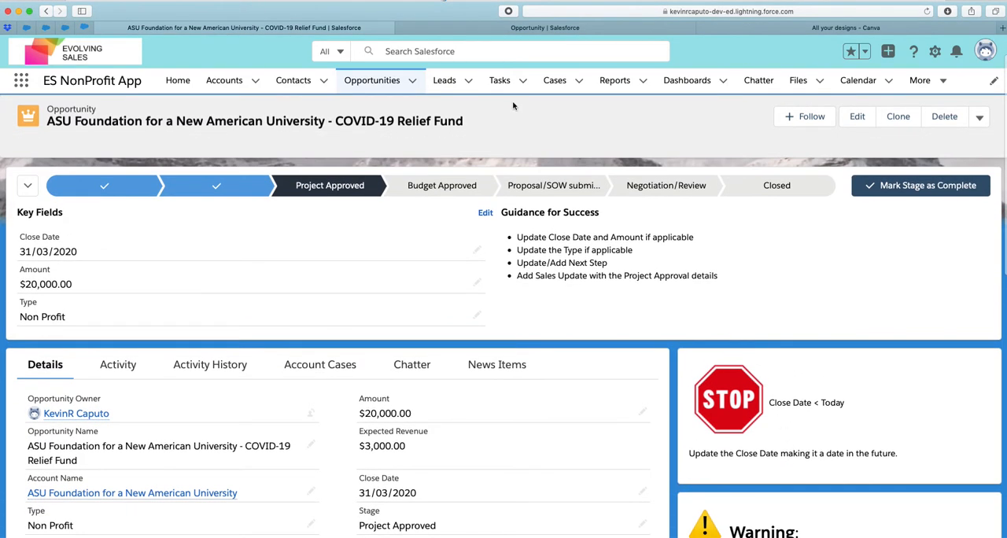
Open the Arizona Community Foundation opportunity from the home page and examine its close-date warning against its key fields
left_click(178, 81)
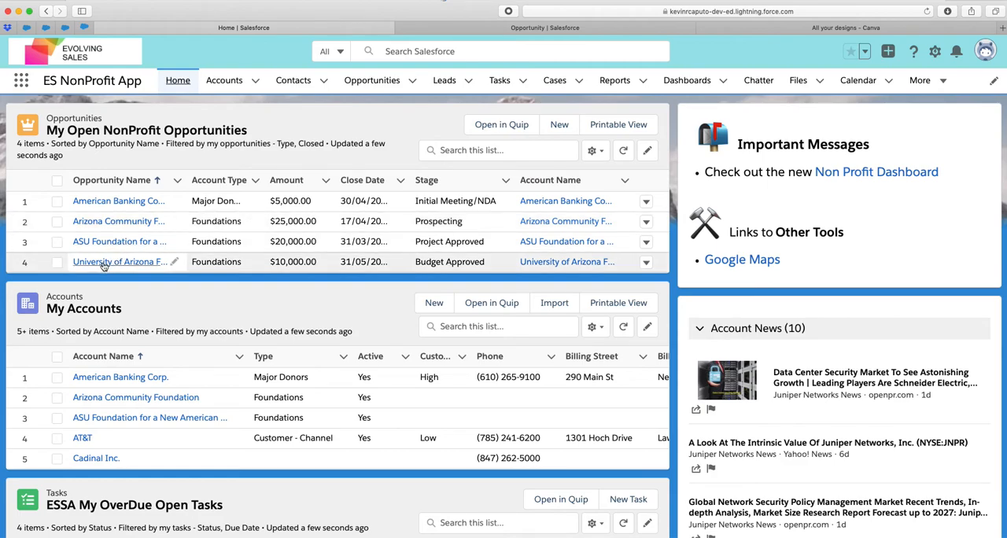
left_click(100, 222)
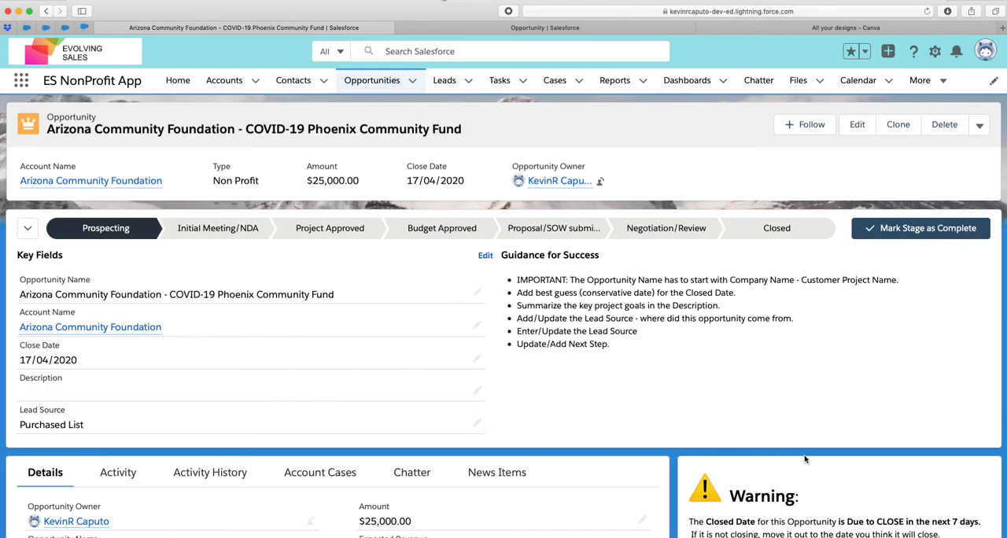
scroll(804, 461, "down", 2)
scroll(805, 459, "up", 2)
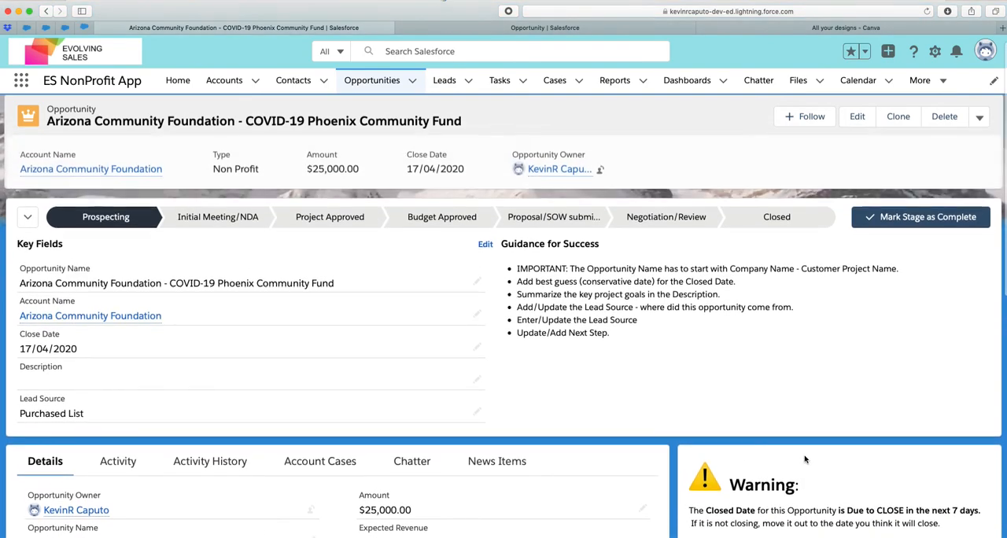
scroll(805, 459, "down", 2)
scroll(805, 458, "down", 1)
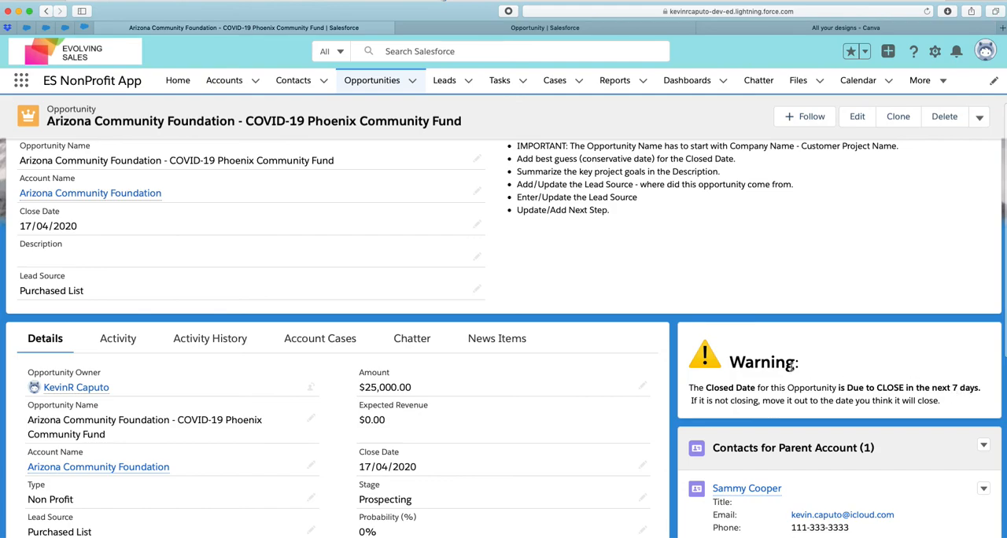
scroll(724, 347, "up", 3)
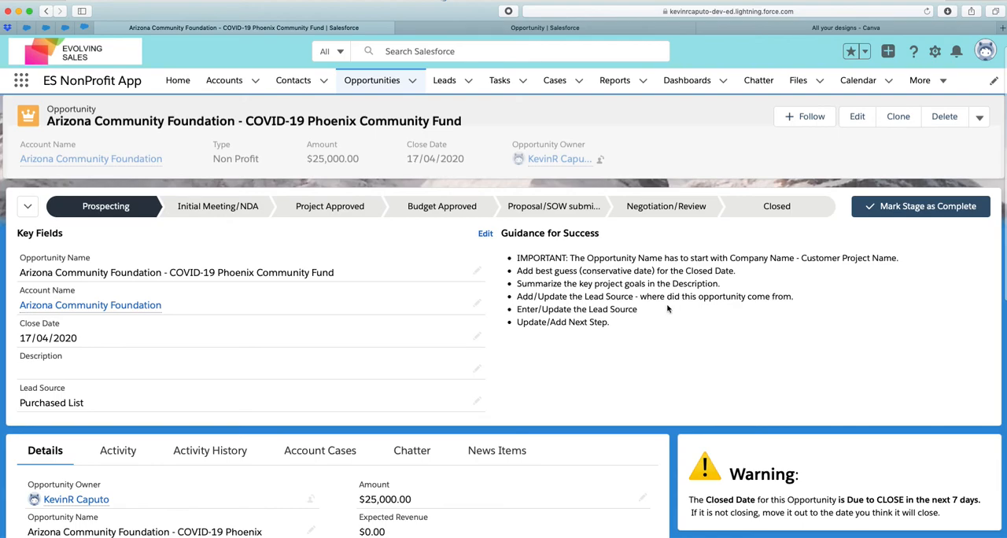
scroll(872, 460, "down", 1)
scroll(872, 461, "down", 1)
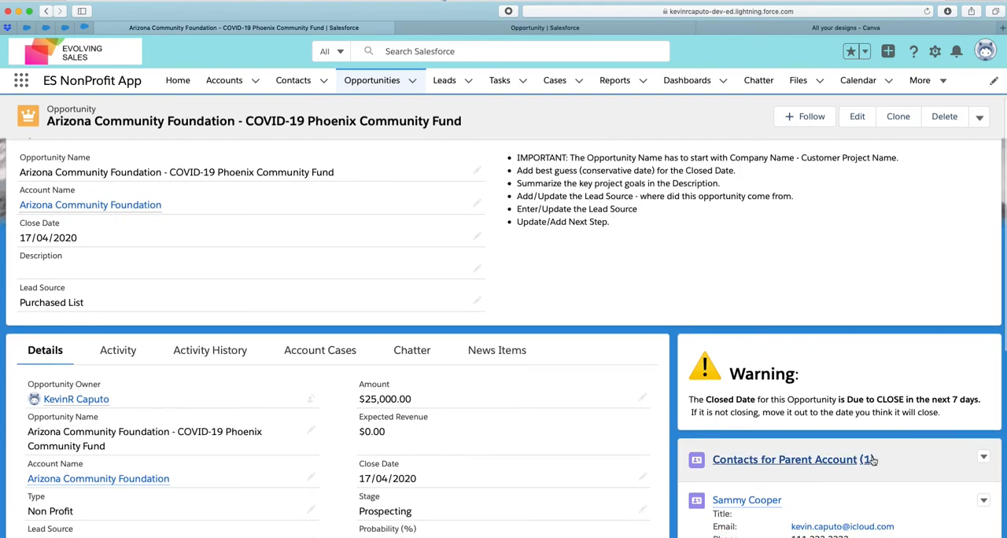
scroll(776, 399, "up", 2)
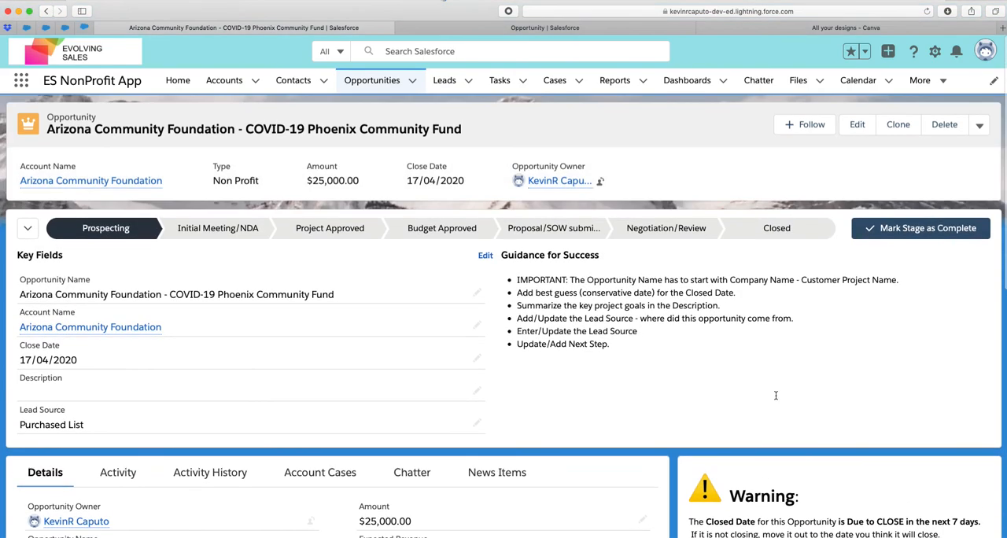
scroll(776, 399, "down", 1)
scroll(778, 401, "up", 1)
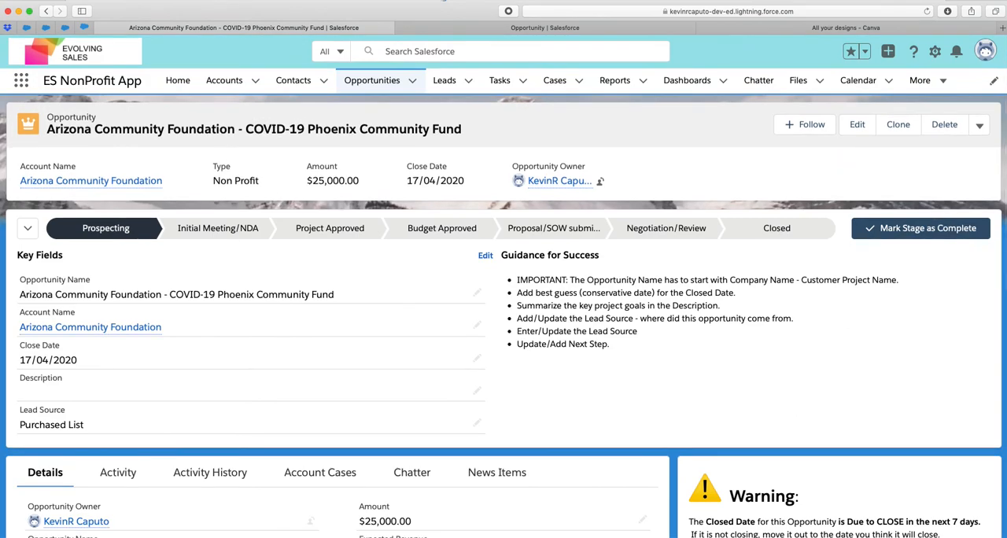